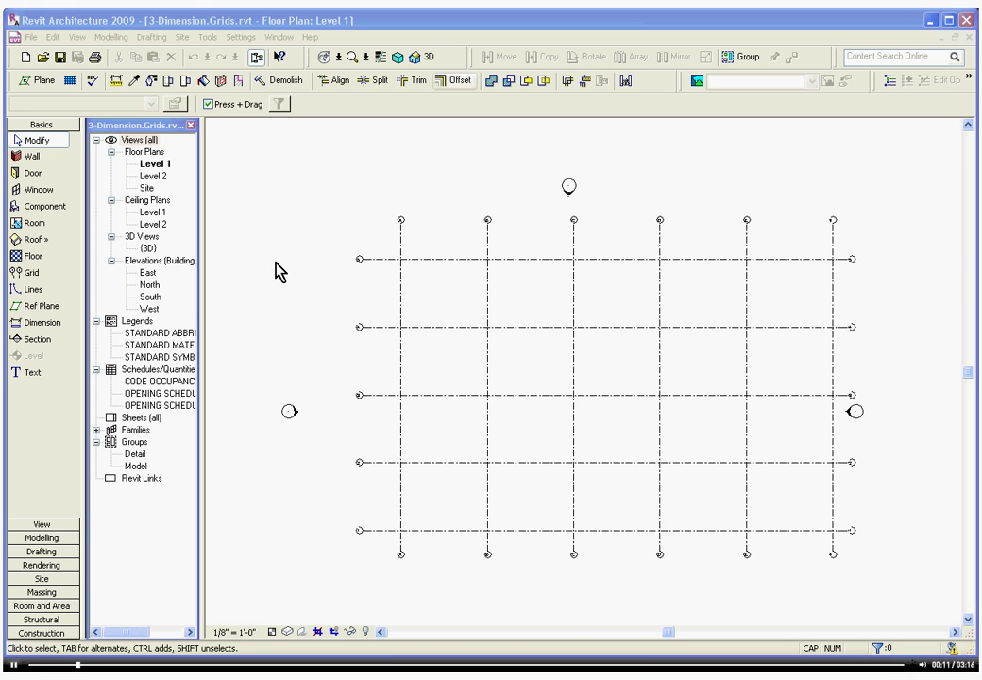
# Step: In the Level 1 floor plan, place a linear dimension between grids A and B just below their upper bubbles
pyautogui.doubleClick(164, 166)
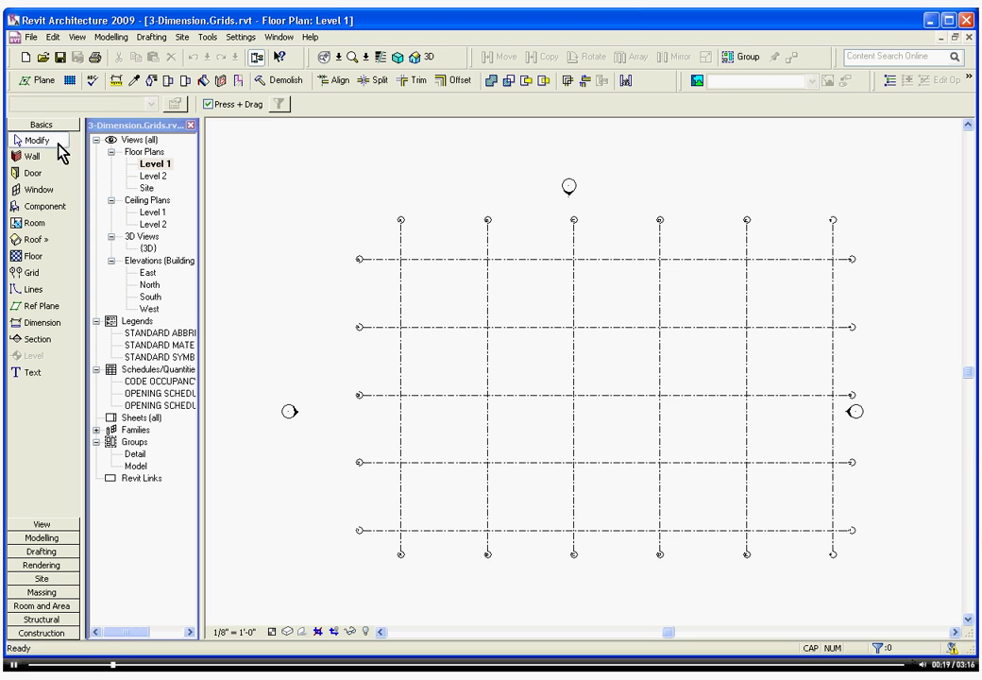
pyautogui.click(54, 332)
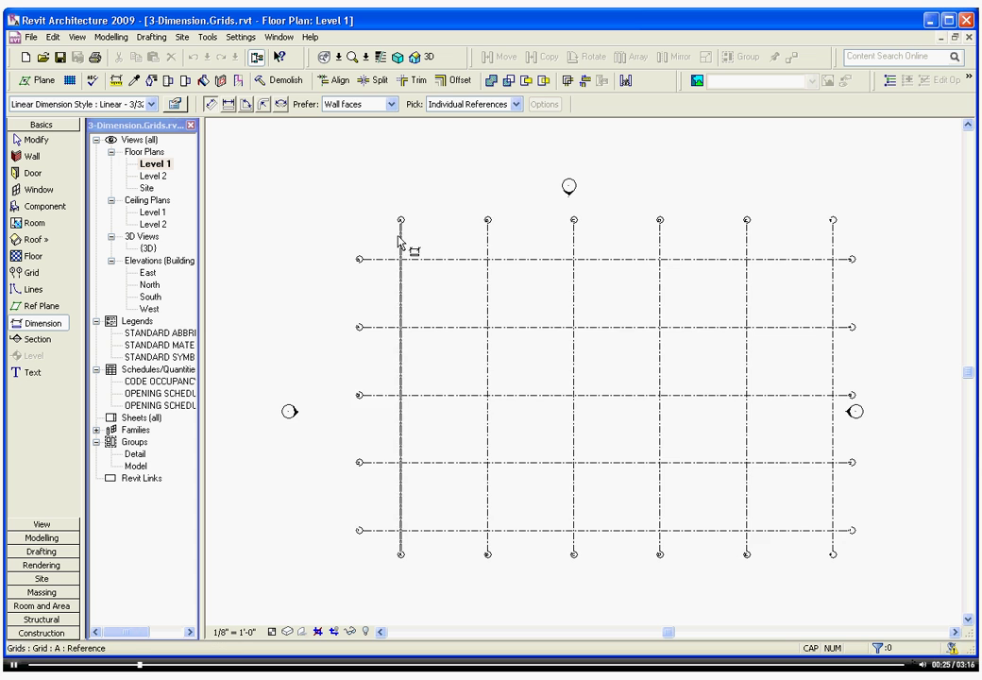
pyautogui.scroll(2, 399, 244)
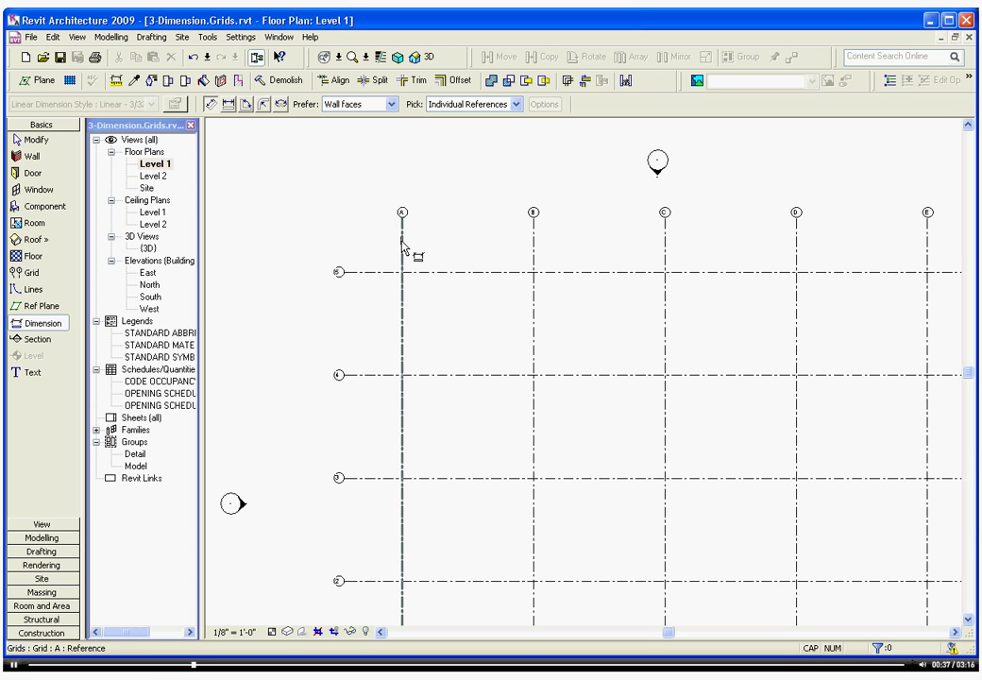
pyautogui.click(404, 244)
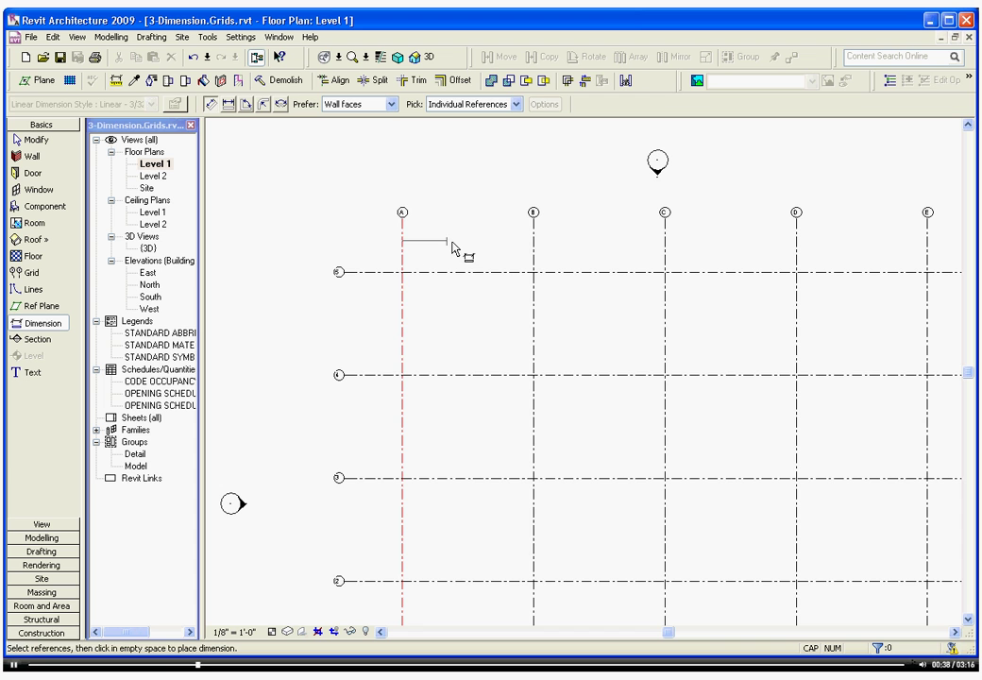
pyautogui.click(533, 244)
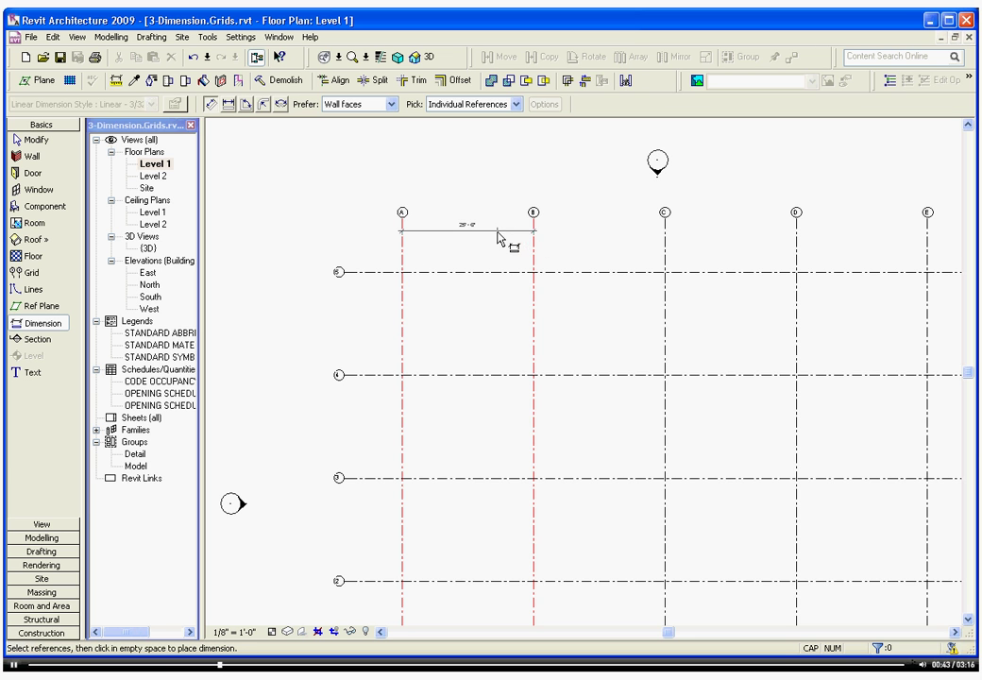
pyautogui.click(489, 238)
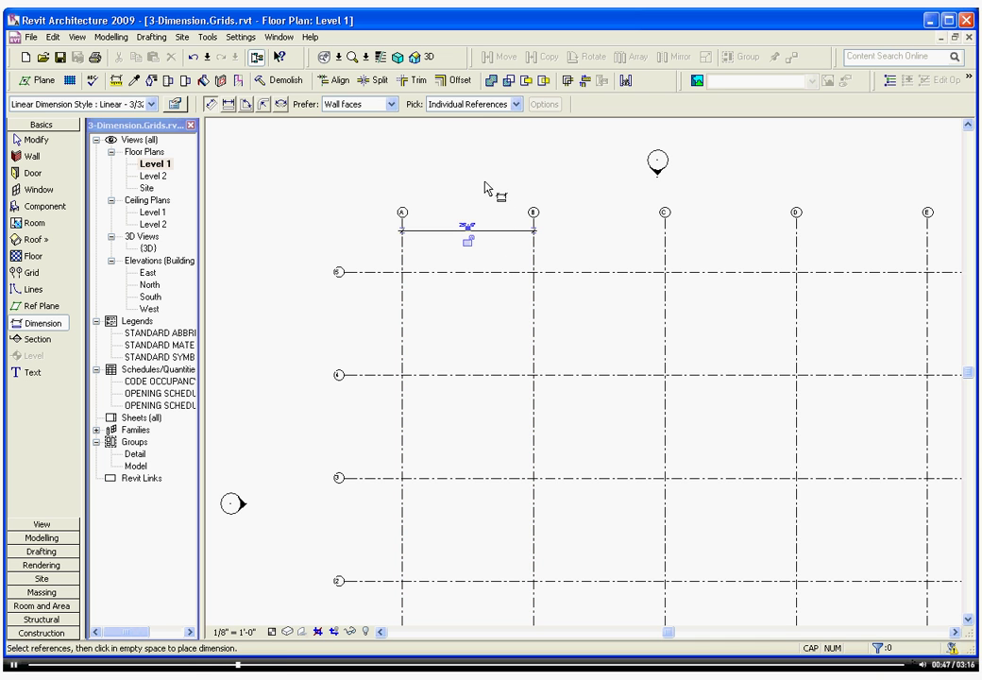
pyautogui.press('Escape')
pyautogui.press('Escape')
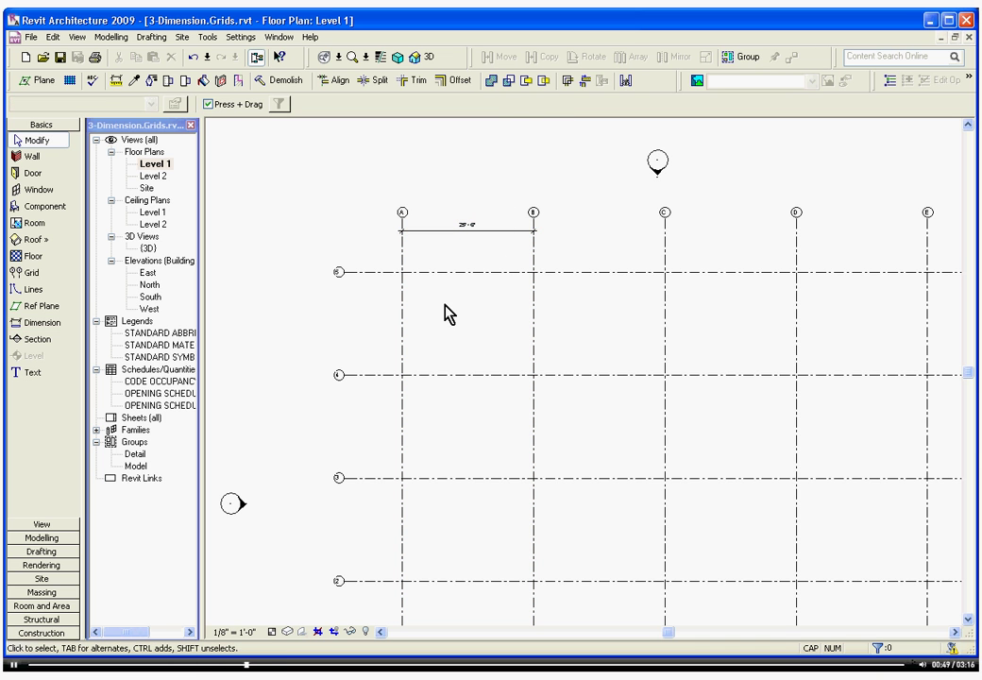
# Step: Move grid B by setting its dimensioned distance from grid A to 20'
pyautogui.scroll(1, 485, 189)
pyautogui.scroll(1, 484, 198)
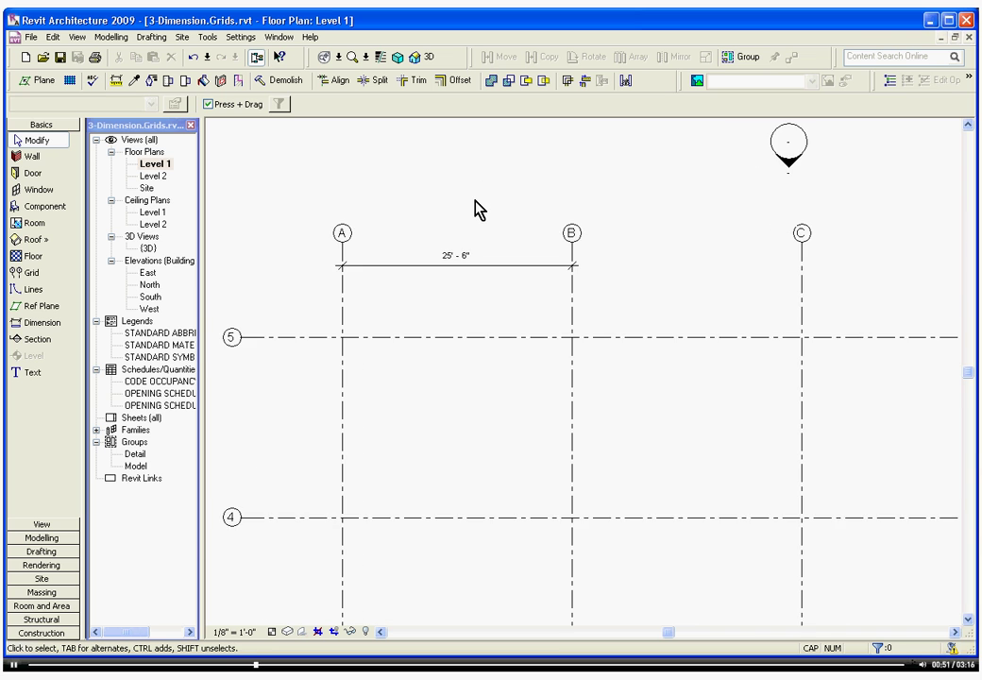
pyautogui.scroll(1, 473, 210)
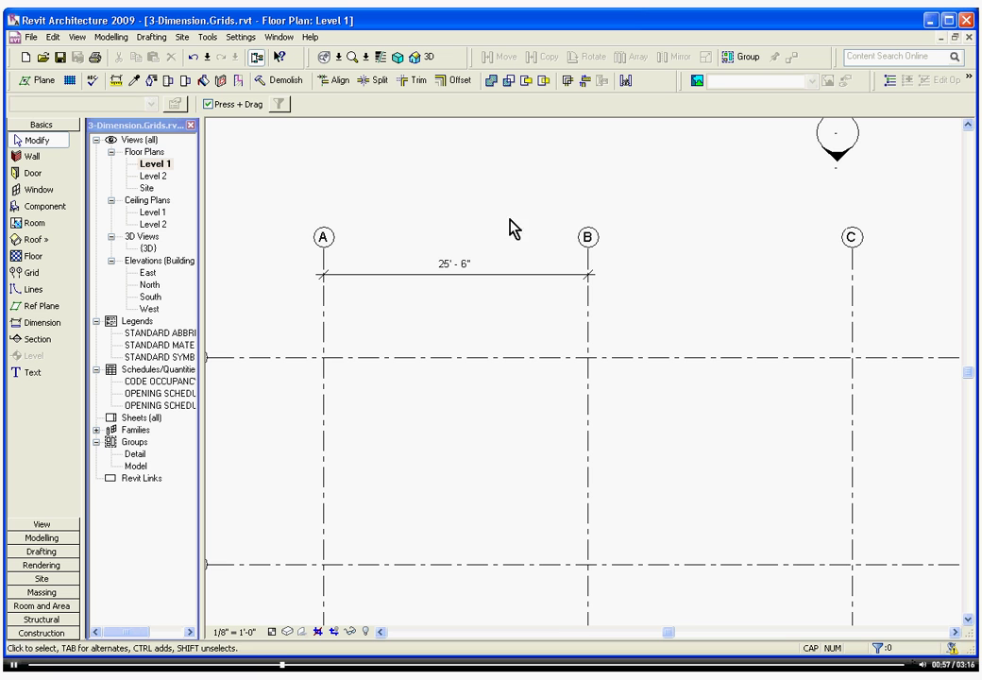
pyautogui.click(584, 324)
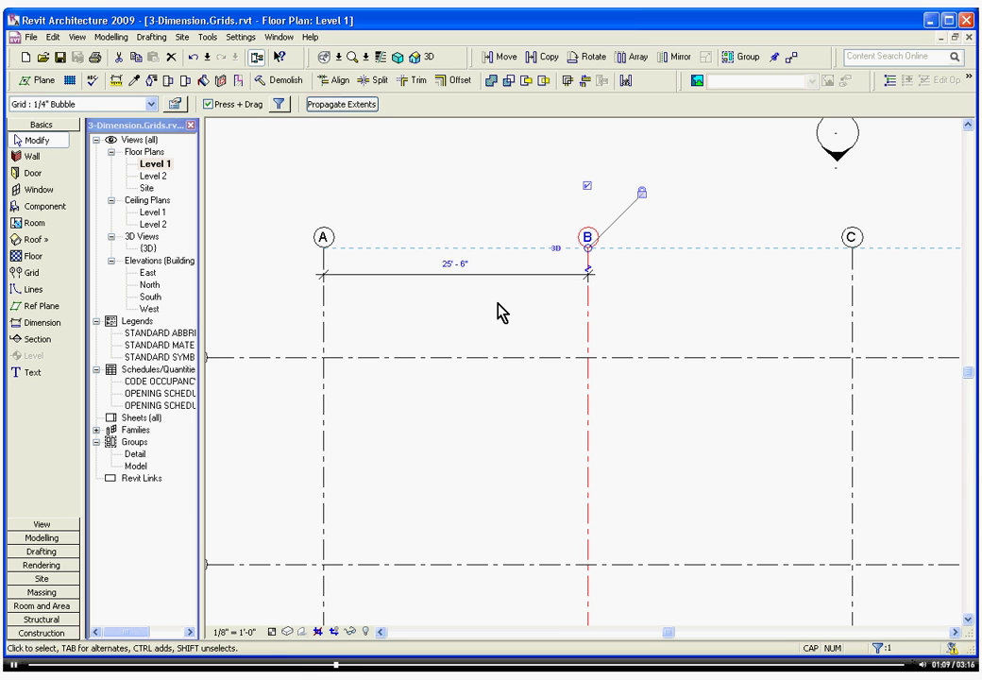
pyautogui.click(458, 273)
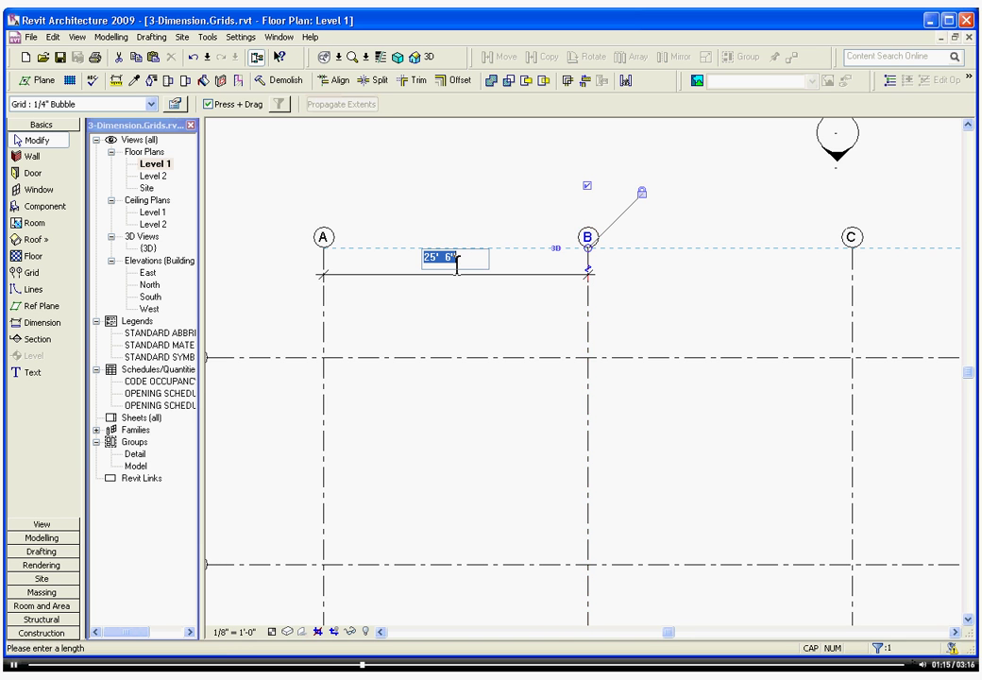
pyautogui.write('20')
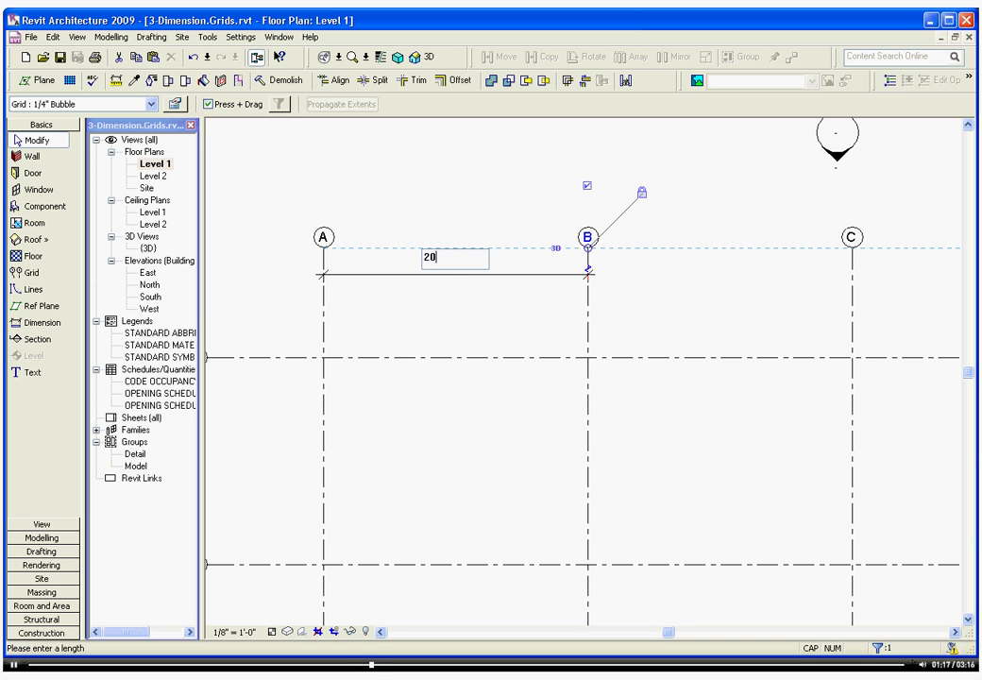
pyautogui.press('Return')
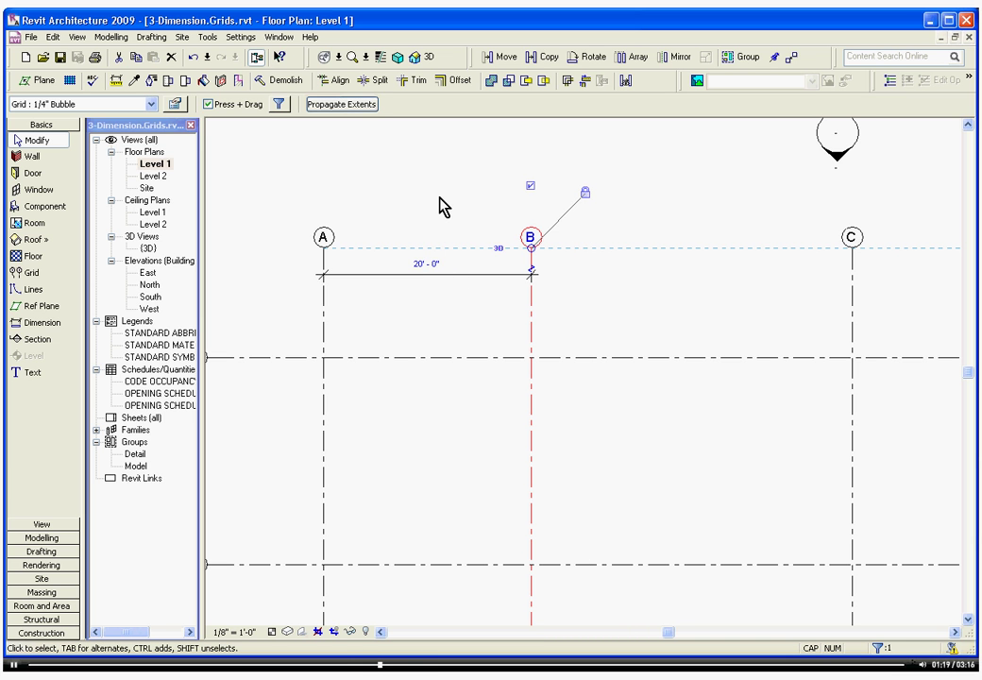
pyautogui.click(443, 205)
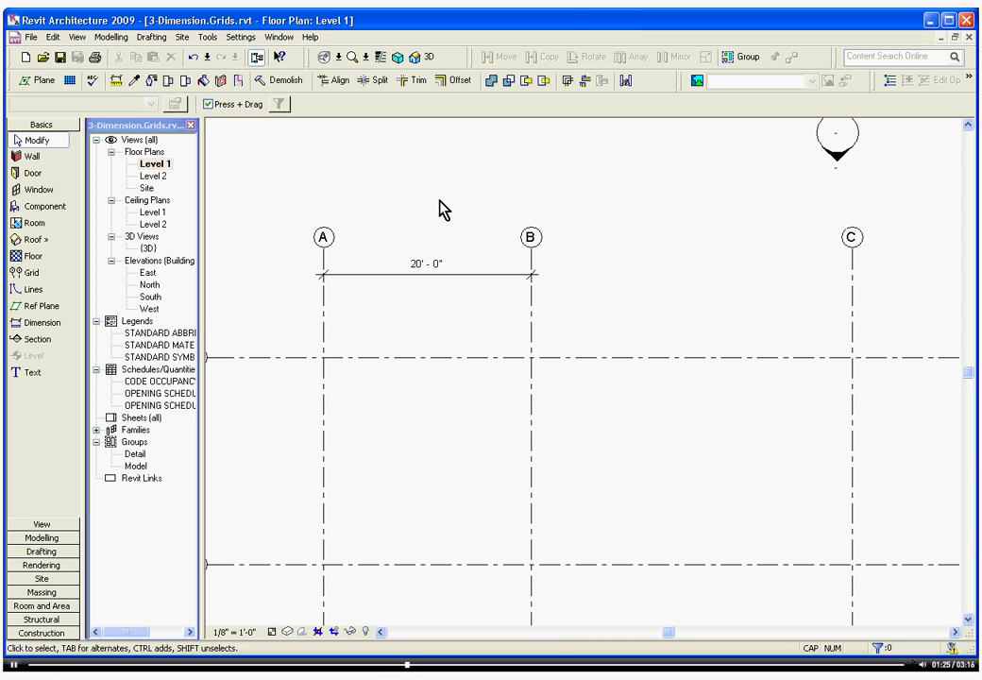
# Step: Examine the text override options of the dimension between grids A and B, leaving them as they are
pyautogui.click(440, 267)
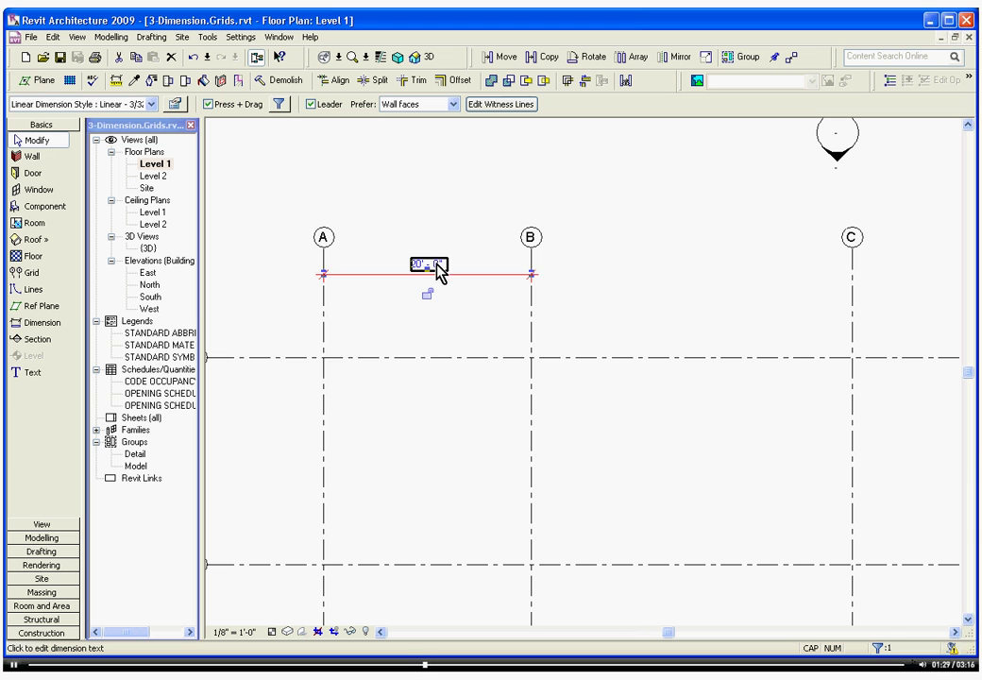
pyautogui.click(440, 267)
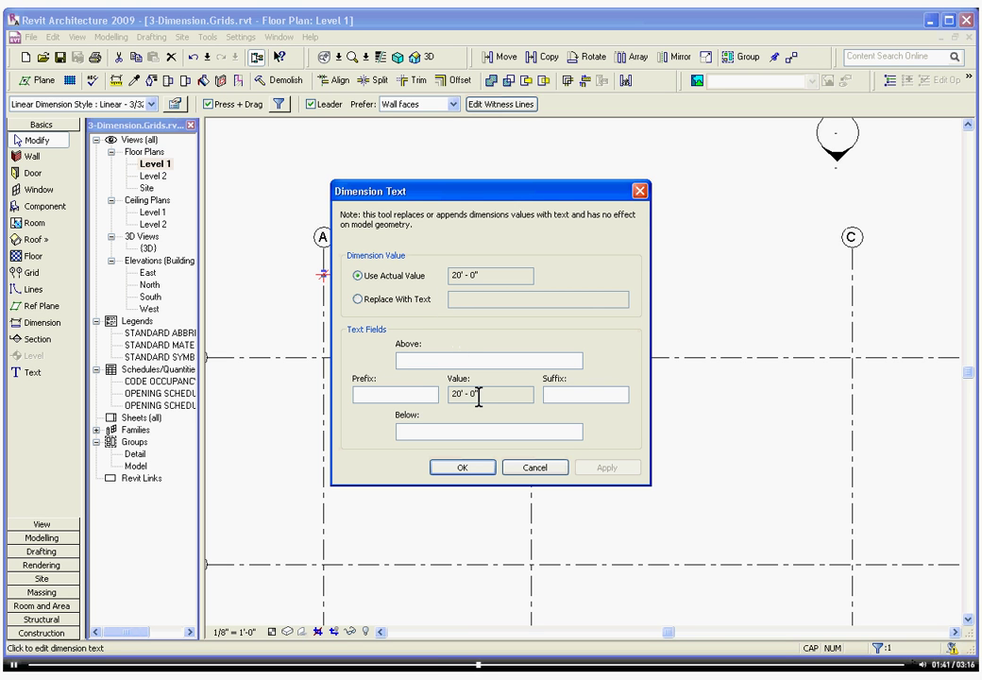
pyautogui.click(531, 469)
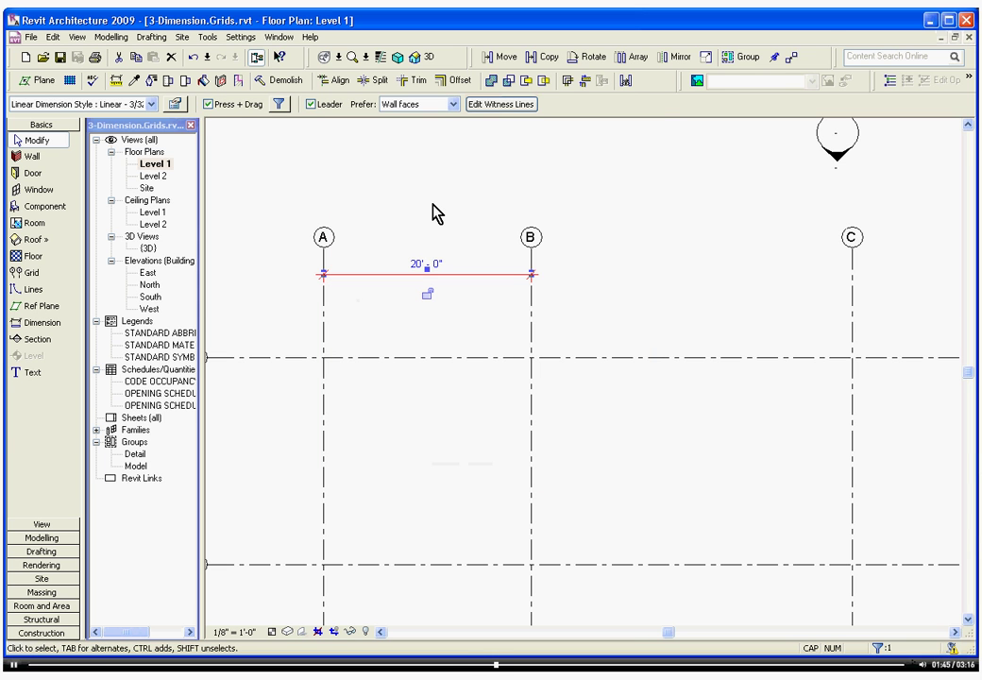
pyautogui.click(437, 212)
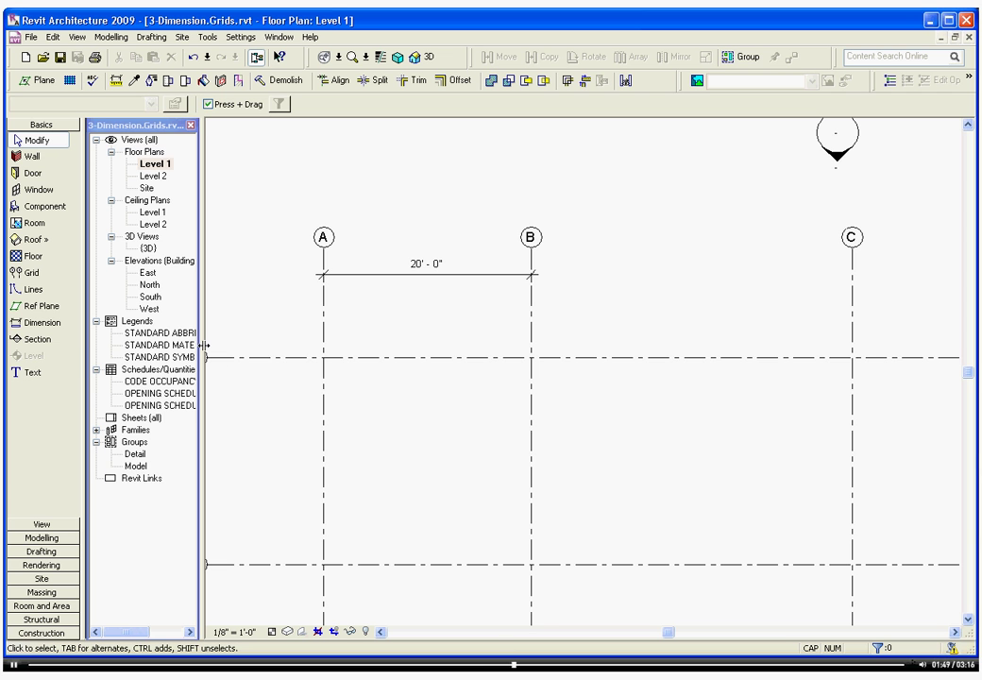
# Step: Add a linear dimension between grids B and C, aligned with the dimension between grids A and B
pyautogui.click(40, 325)
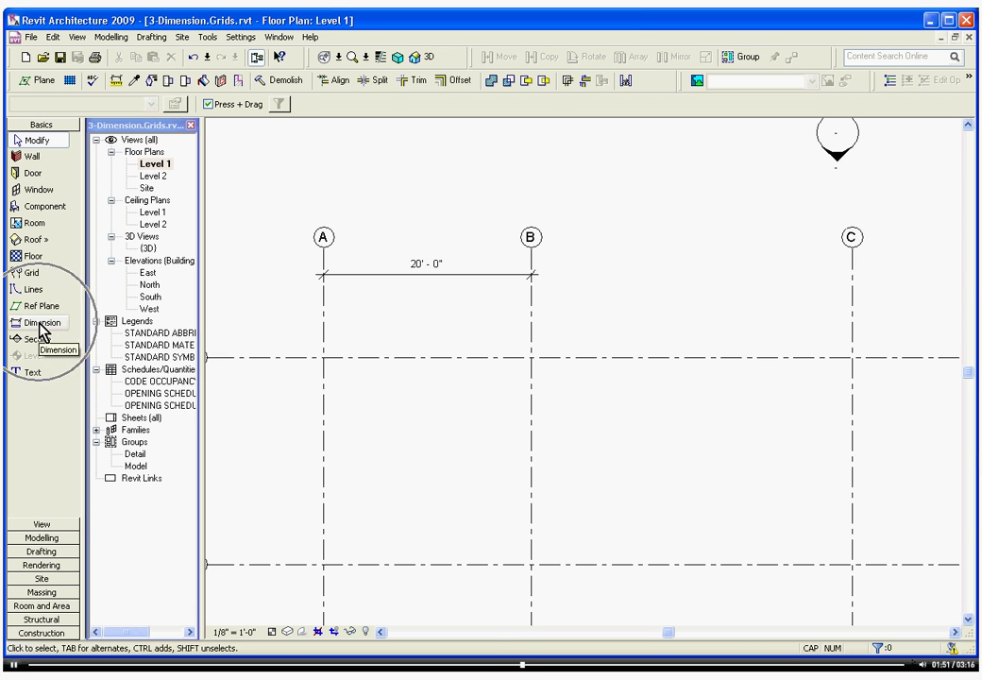
pyautogui.click(531, 331)
pyautogui.scroll(-2, 534, 333)
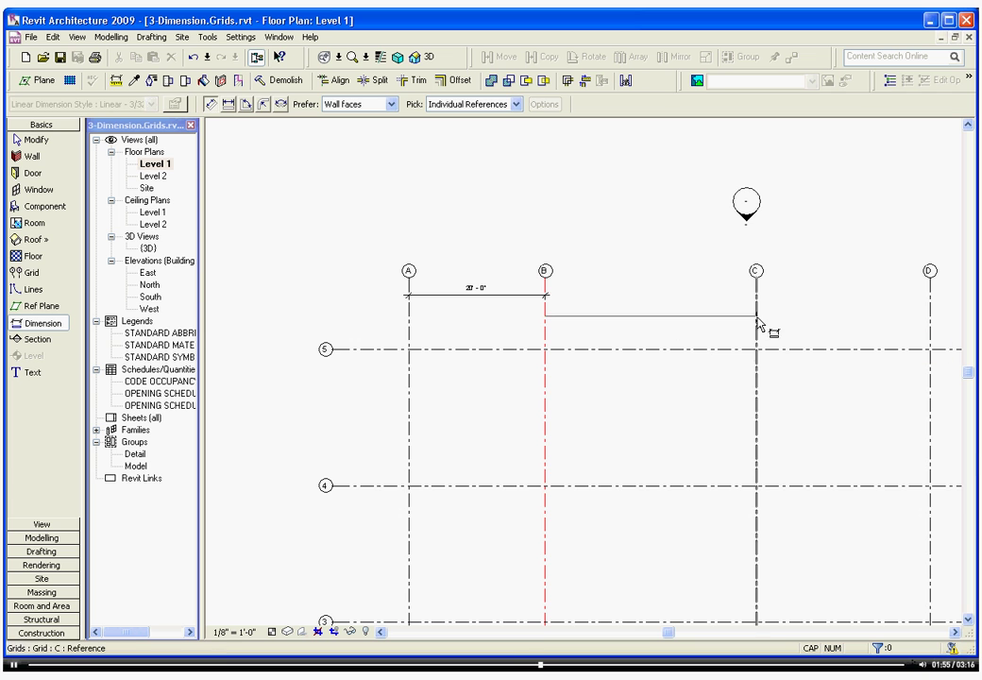
pyautogui.click(756, 324)
pyautogui.scroll(2, 702, 324)
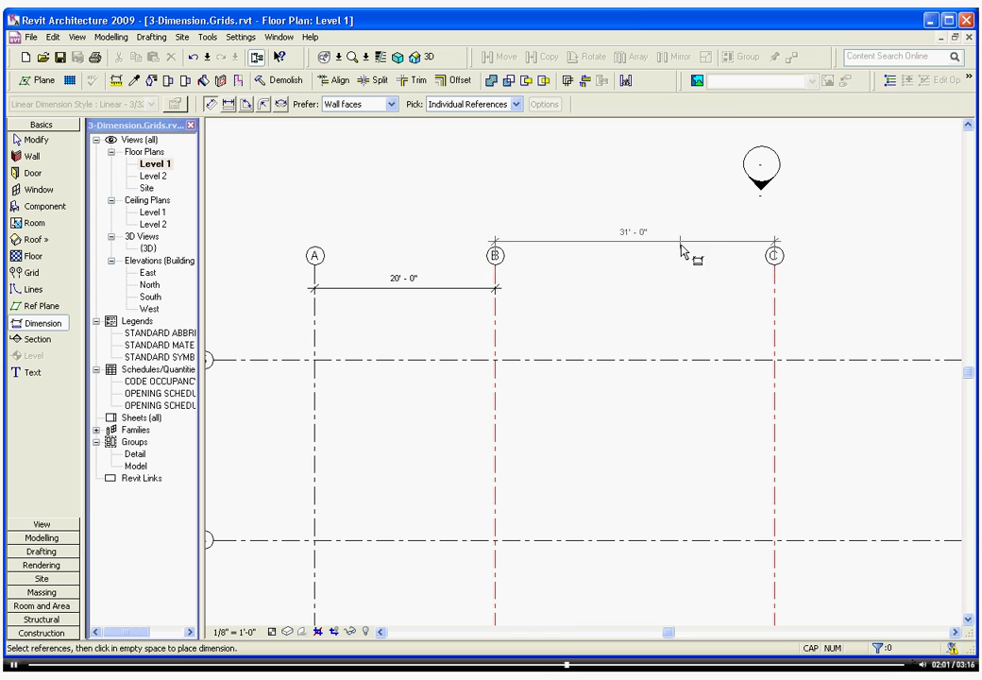
pyautogui.click(673, 291)
# Step: Add a linear dimension between grids C and D in line with the existing dimensions, and end dimensioning
pyautogui.scroll(-2, 486, 336)
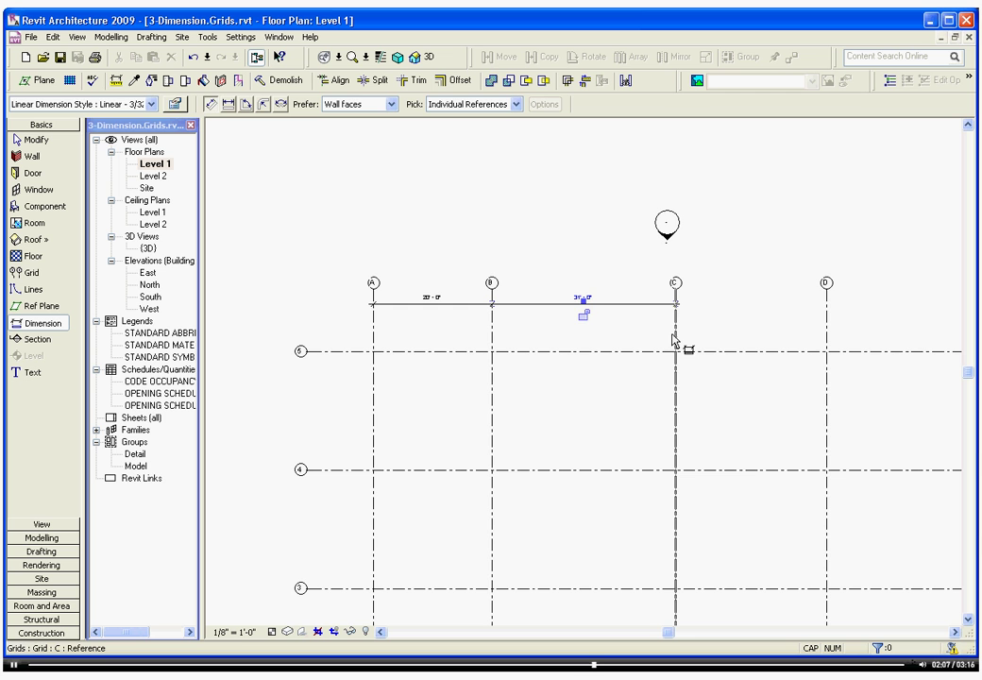
pyautogui.click(676, 342)
pyautogui.click(826, 334)
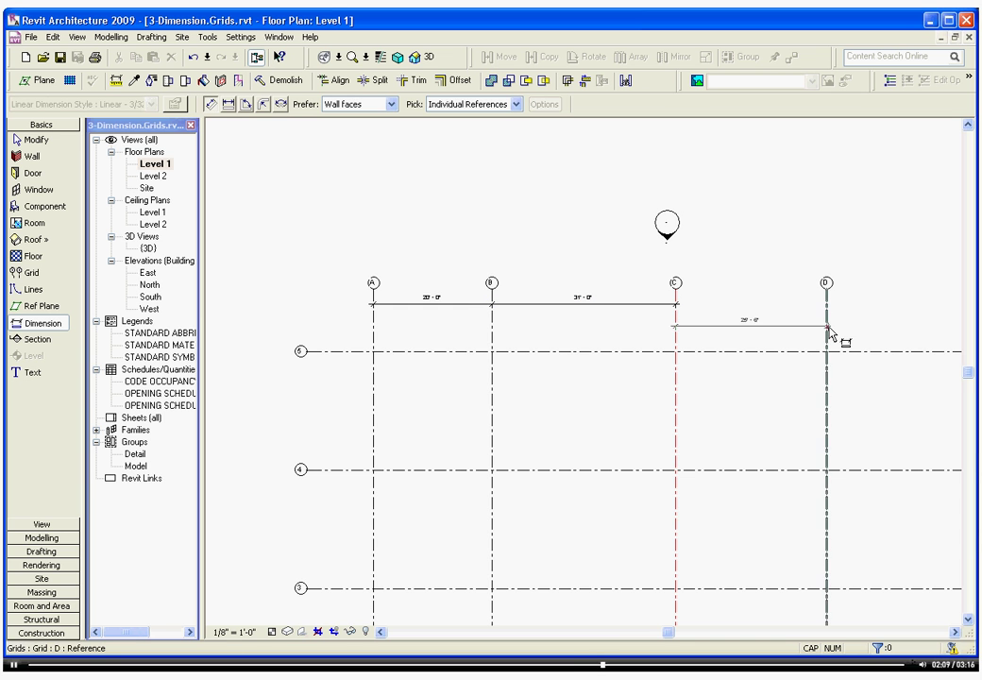
pyautogui.click(796, 311)
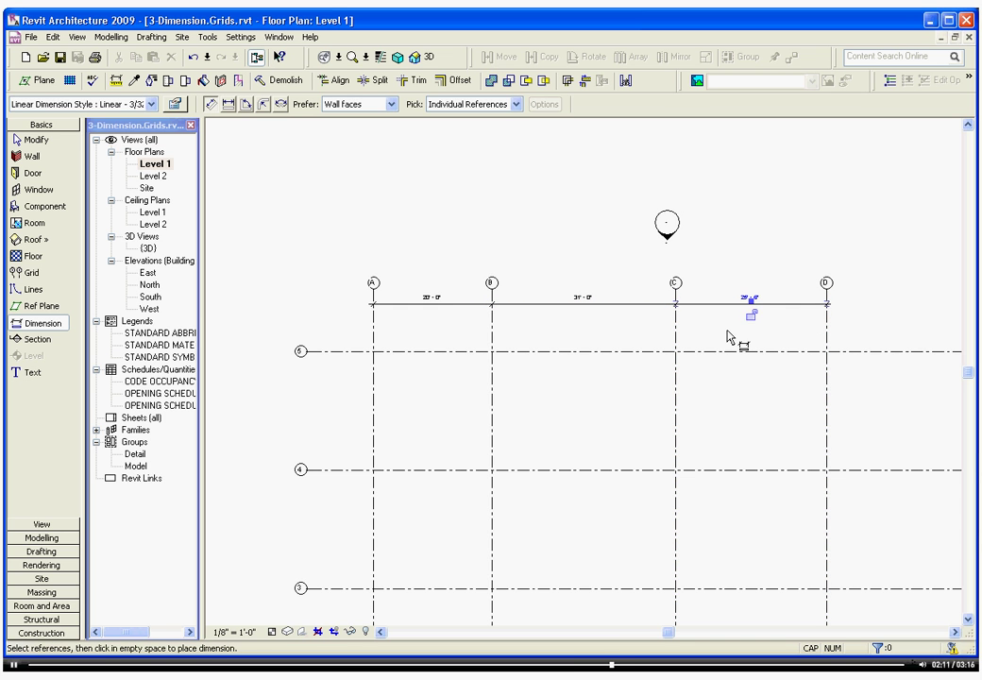
pyautogui.press('Escape')
pyautogui.press('Escape')
# Step: Move grid C by setting its dimensioned distance from grid B to 25'
pyautogui.scroll(2, 642, 288)
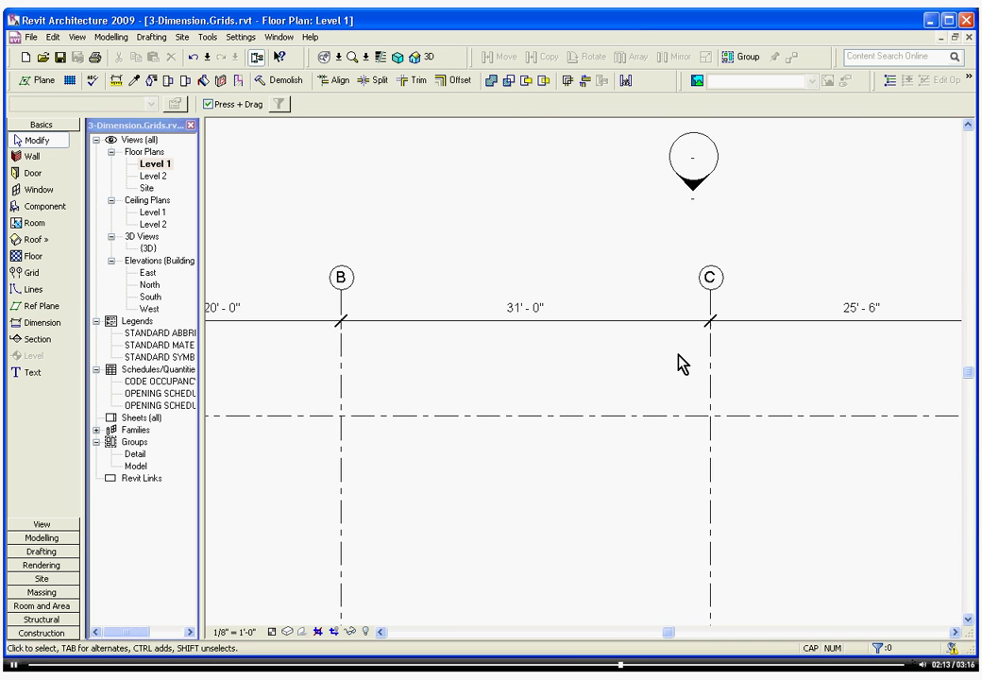
pyautogui.click(710, 366)
pyautogui.scroll(-1, 607, 368)
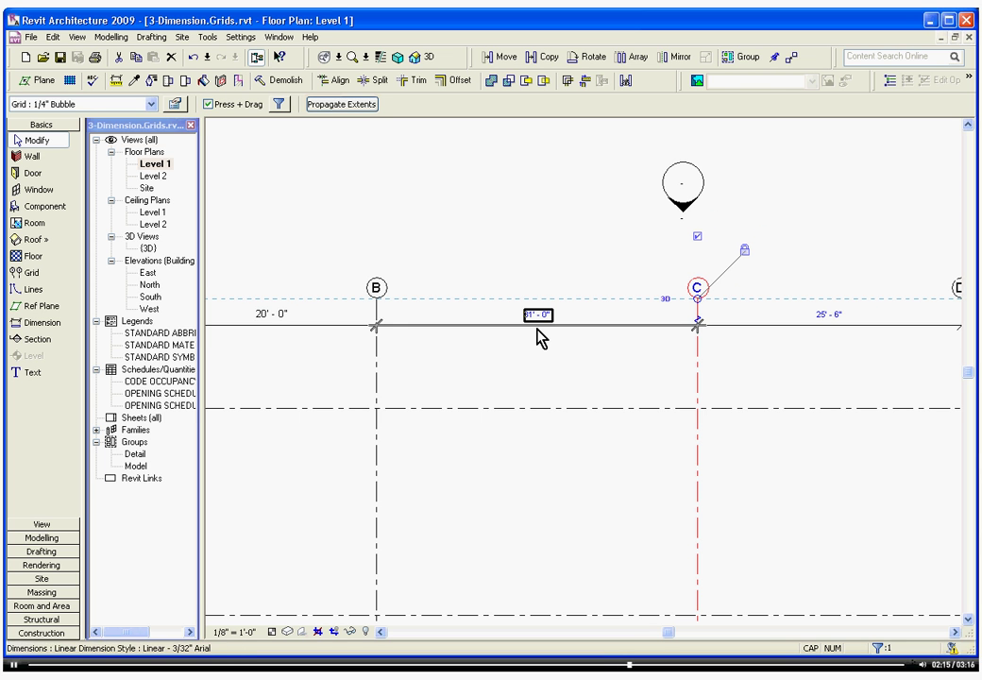
pyautogui.click(536, 319)
pyautogui.click(590, 337)
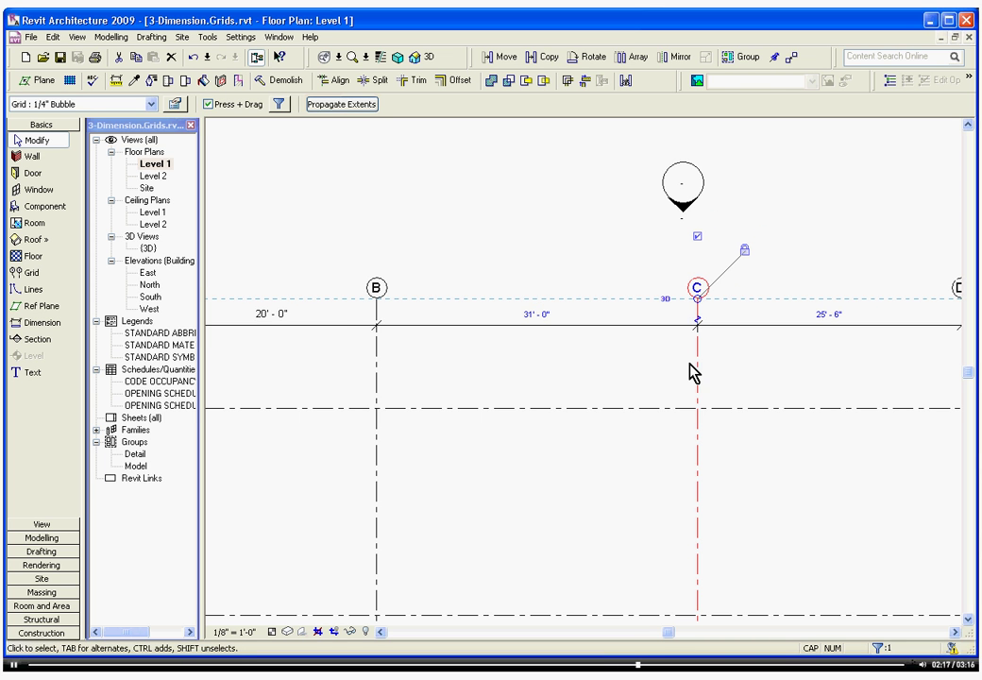
pyautogui.click(546, 321)
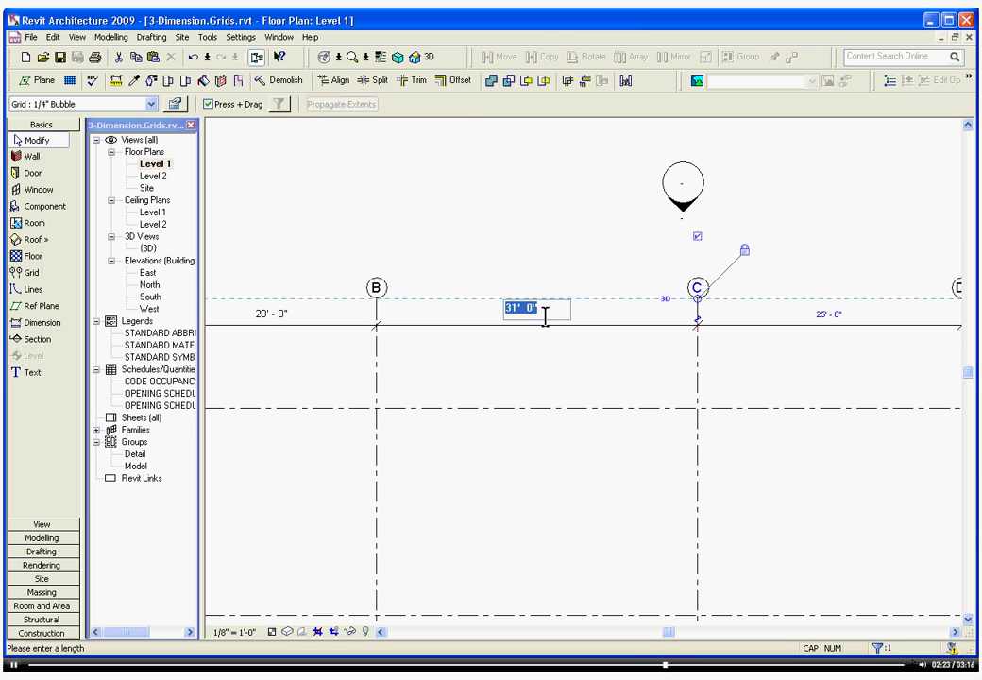
pyautogui.write('25')
pyautogui.press('Return')
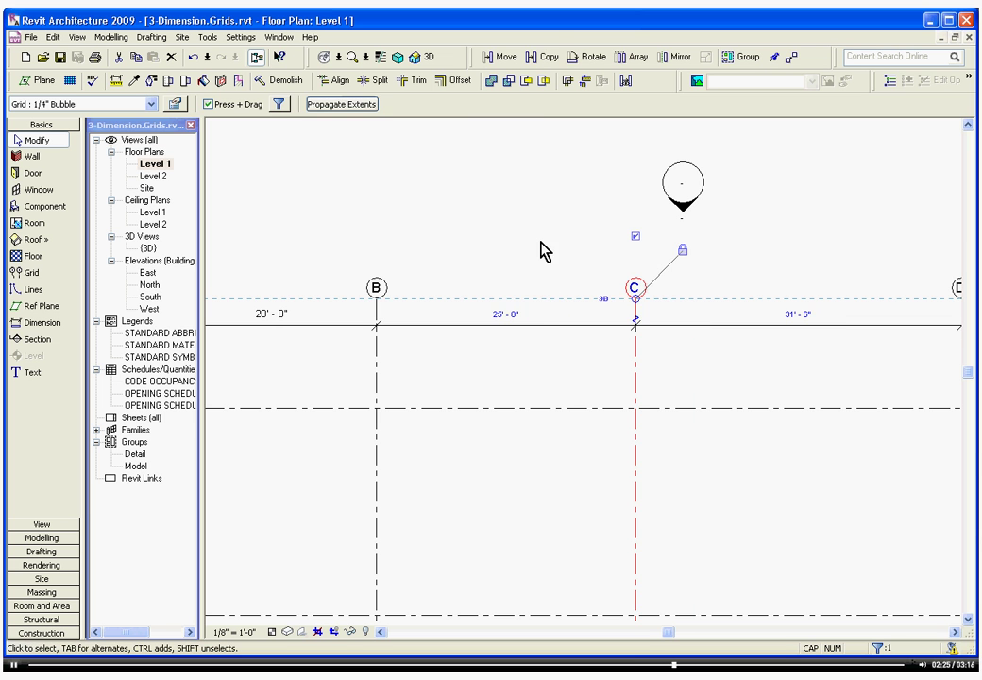
pyautogui.click(544, 238)
# Step: Add a continuous linear dimension string across grids A through F, placed above the grid bubbles
pyautogui.scroll(-3, 500, 307)
pyautogui.scroll(-2, 492, 326)
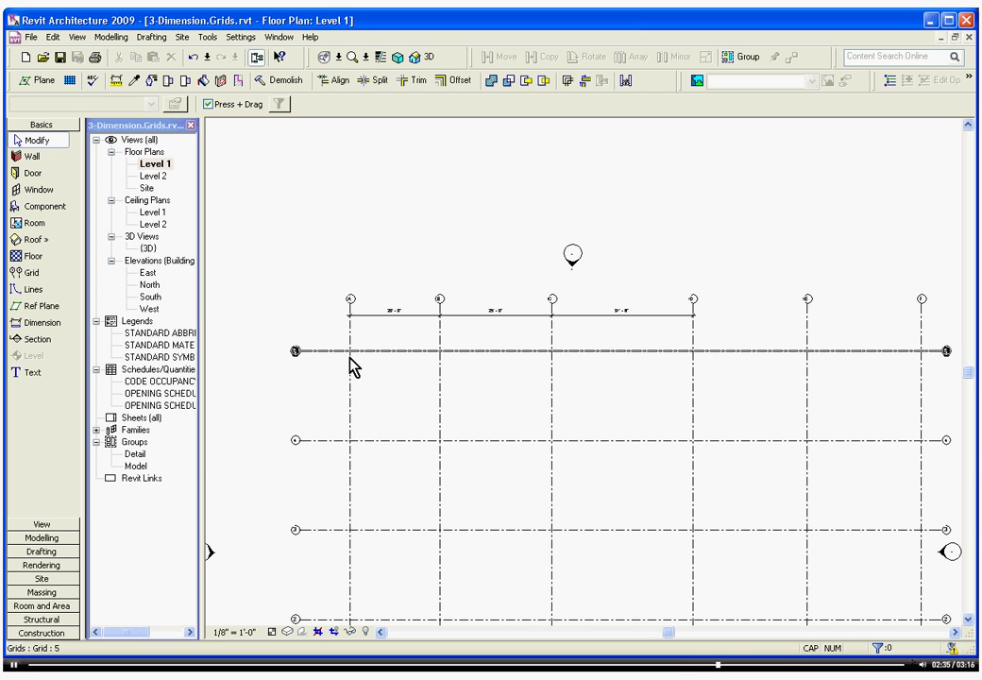
pyautogui.scroll(-1, 347, 368)
pyautogui.scroll(1, 596, 340)
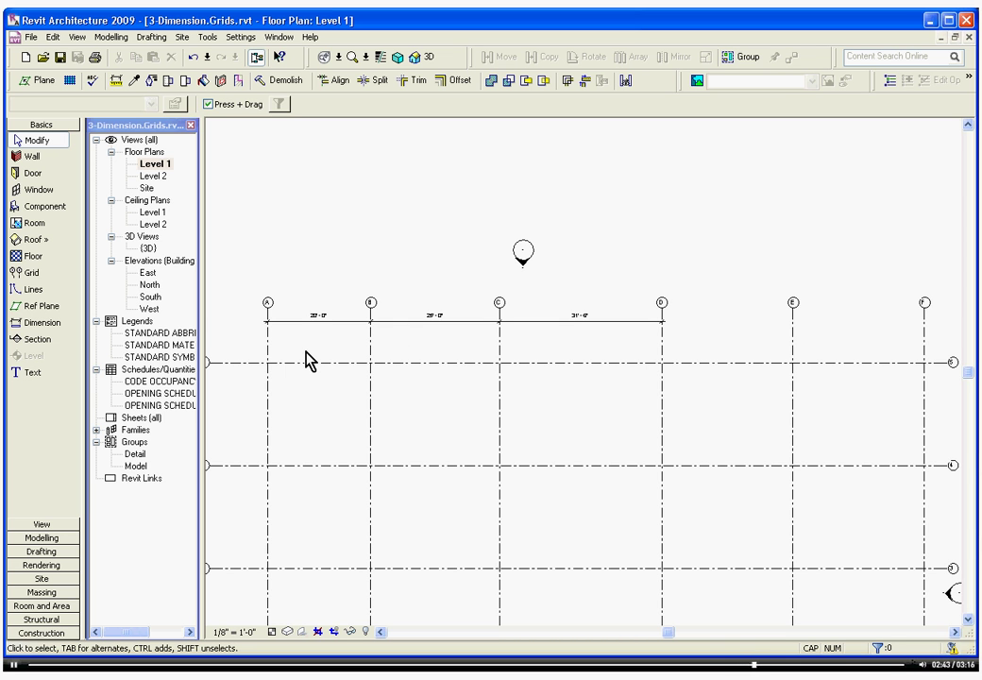
pyautogui.click(51, 327)
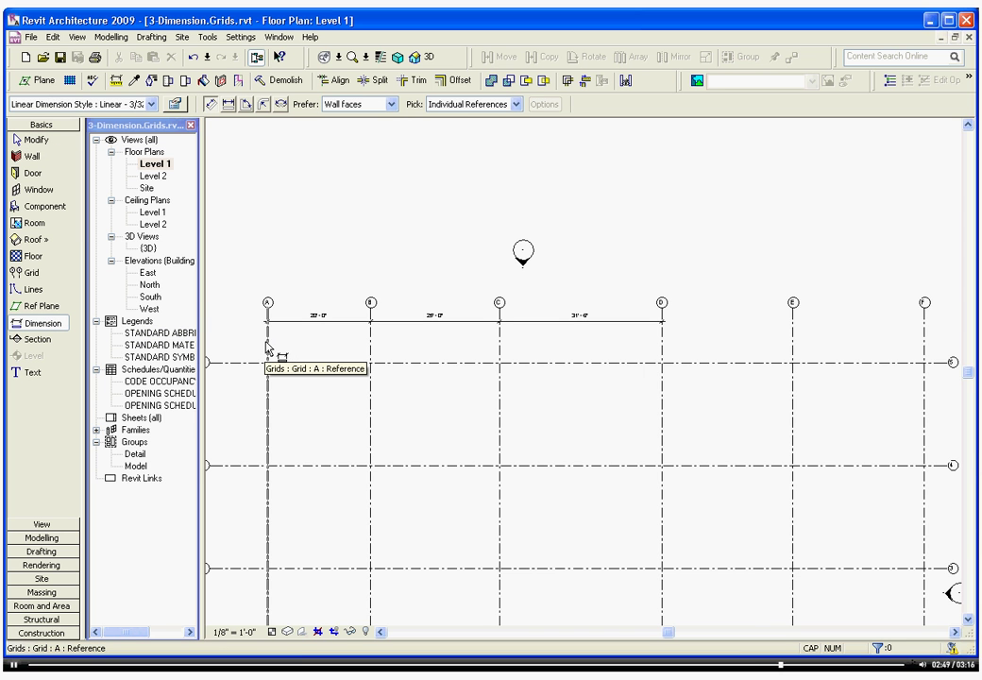
pyautogui.click(266, 344)
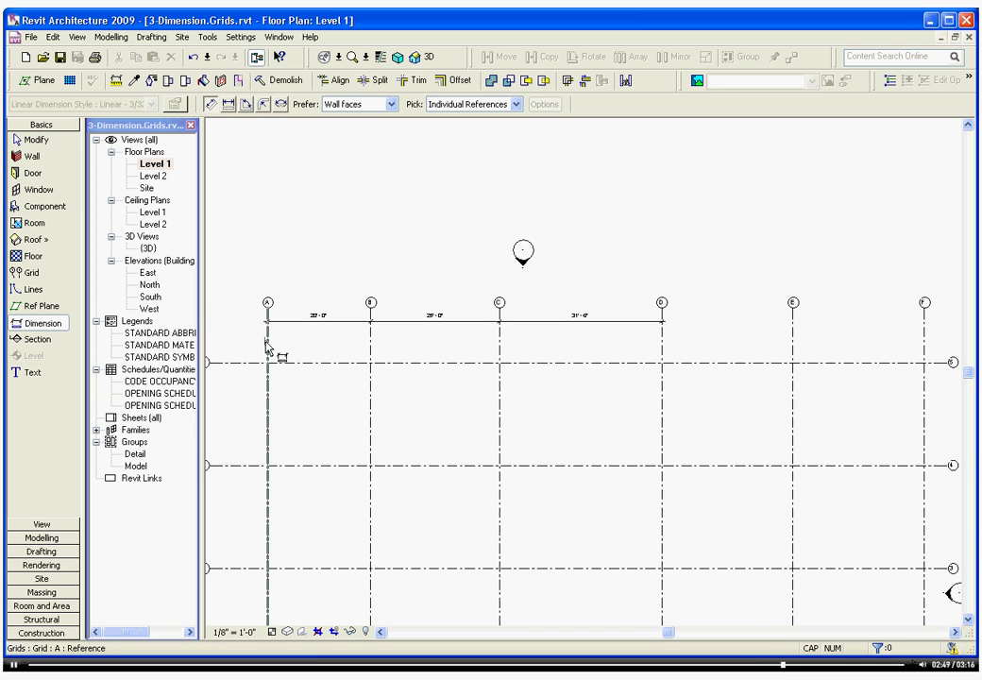
pyautogui.click(370, 347)
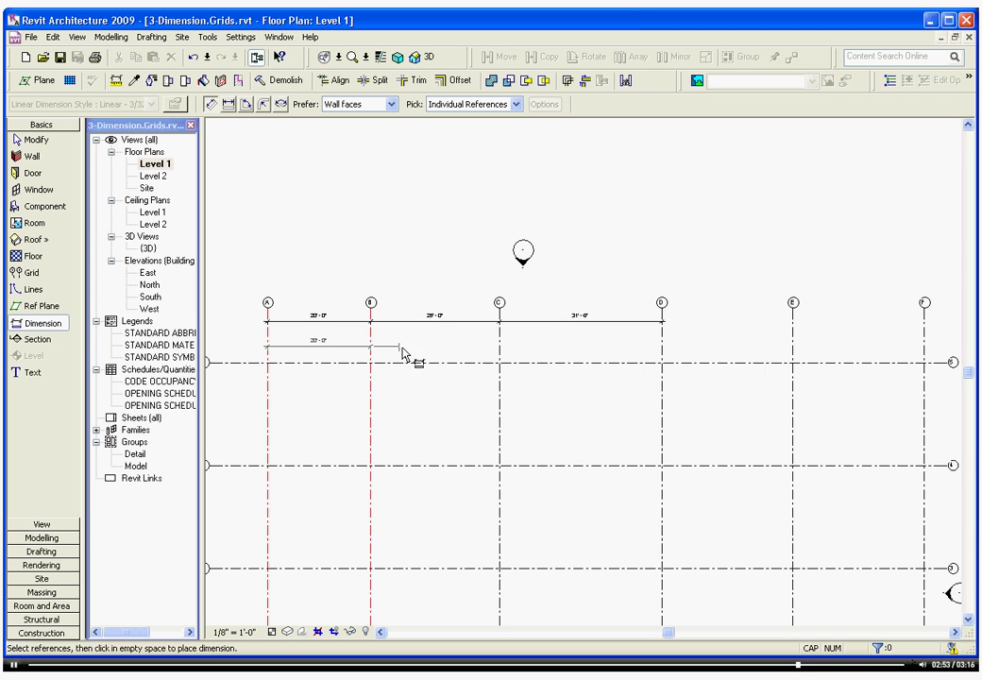
pyautogui.click(509, 354)
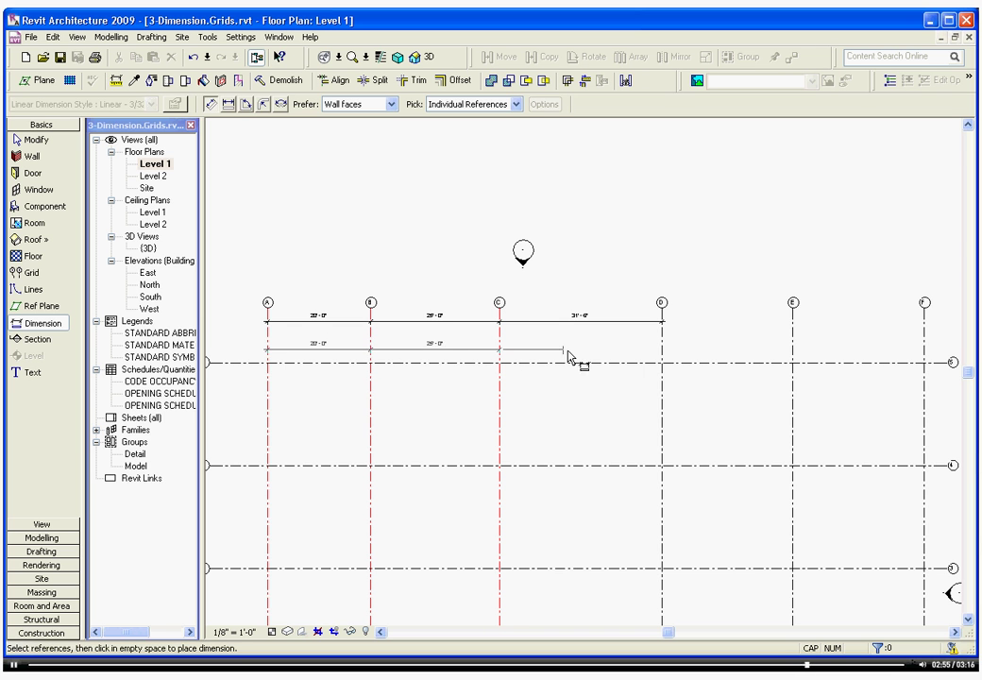
pyautogui.click(663, 354)
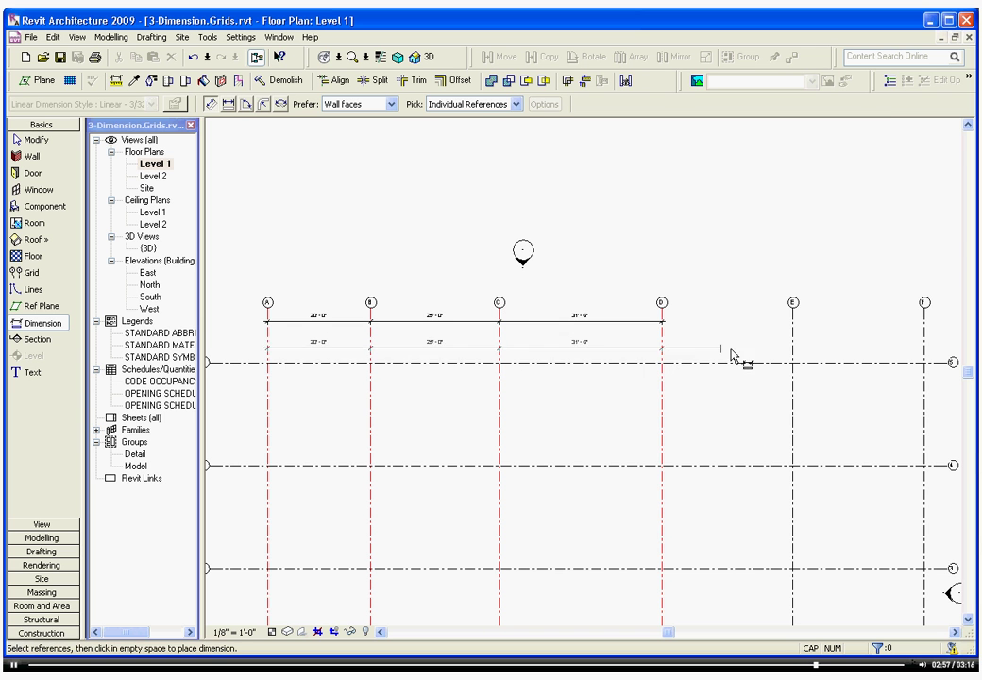
pyautogui.click(927, 357)
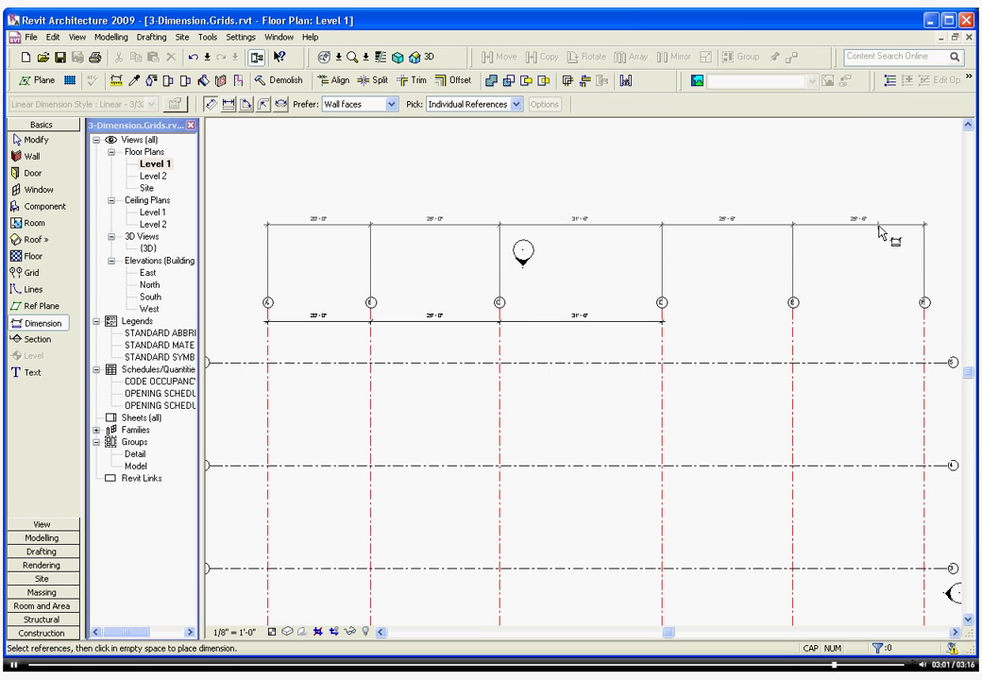
pyautogui.click(886, 229)
# Step: Space grids A through F equally by turning on dimension equality for the new dimension string
pyautogui.scroll(-1, 569, 315)
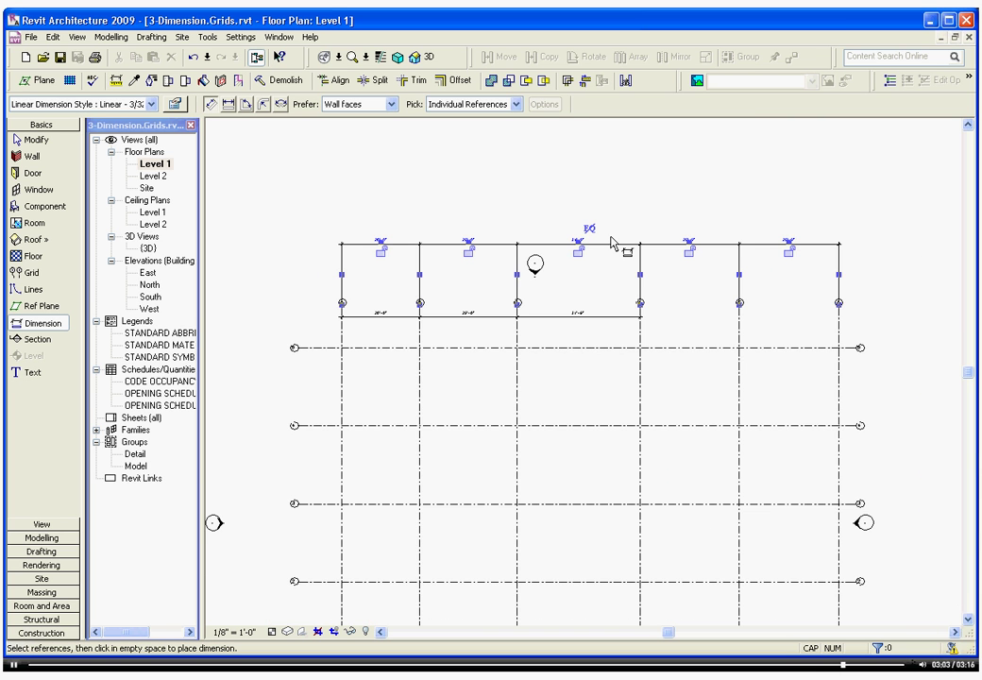
pyautogui.scroll(1, 635, 209)
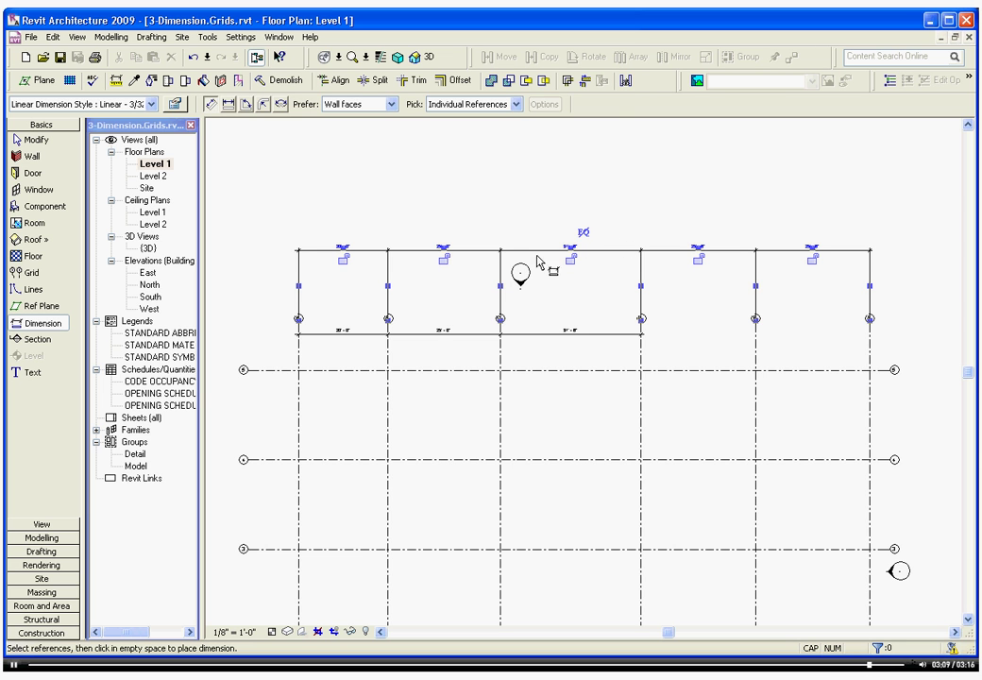
pyautogui.scroll(3, 583, 237)
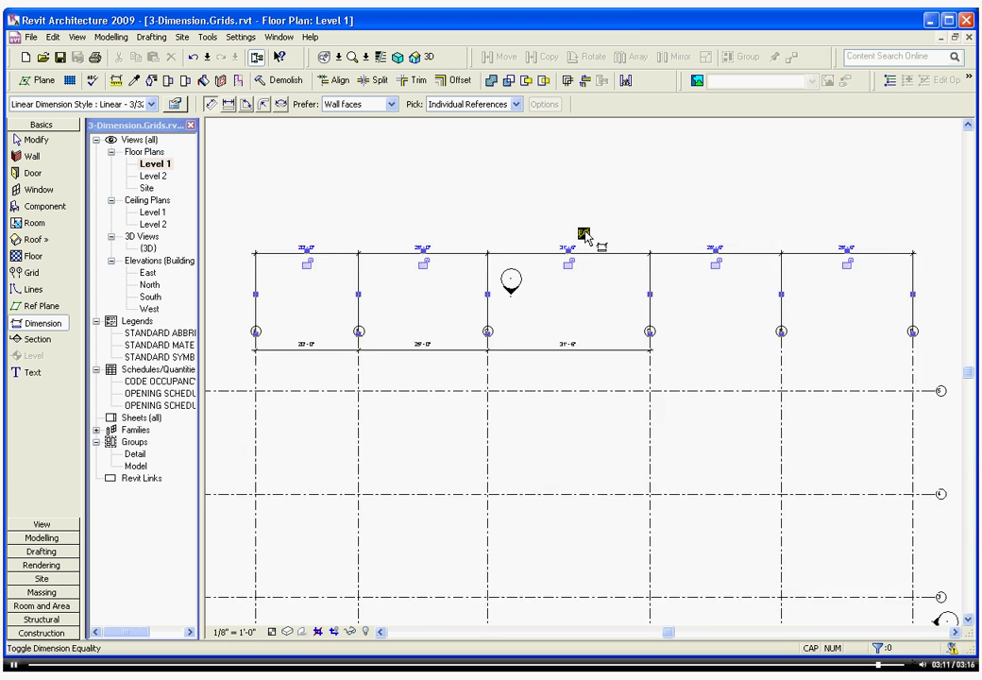
pyautogui.click(583, 236)
pyautogui.scroll(-3, 583, 236)
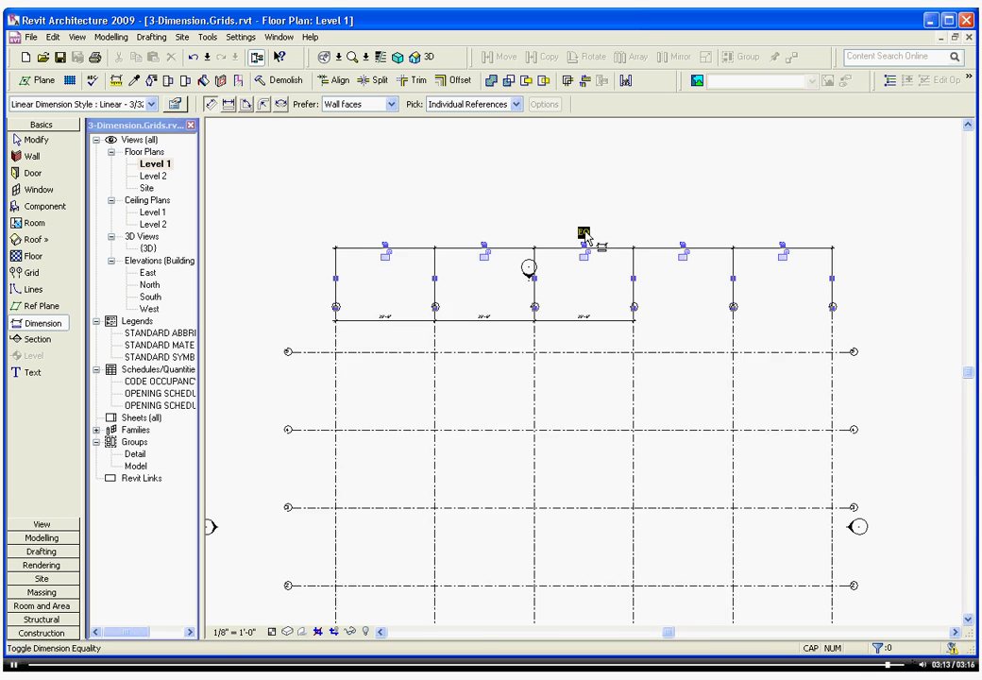